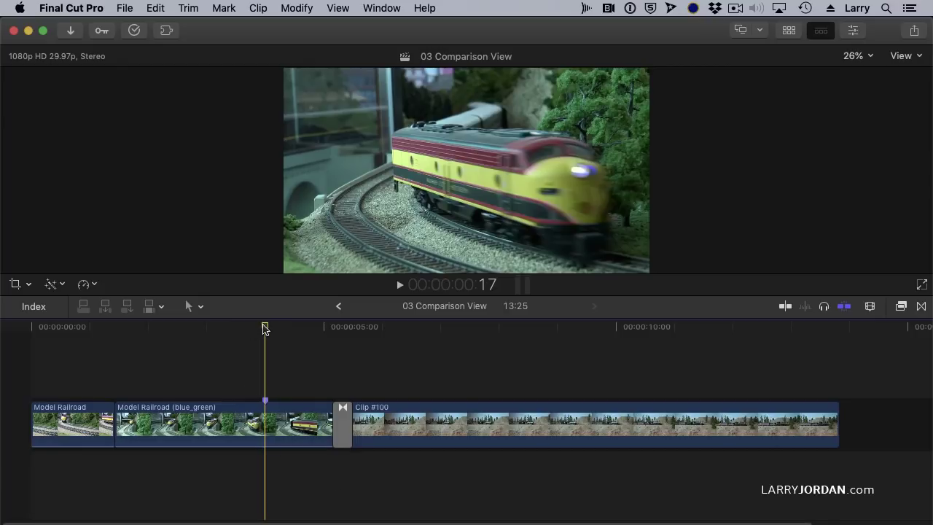
Show the Comparison Viewer in the workspace beside the main viewer via the Window menu
click(365, 6)
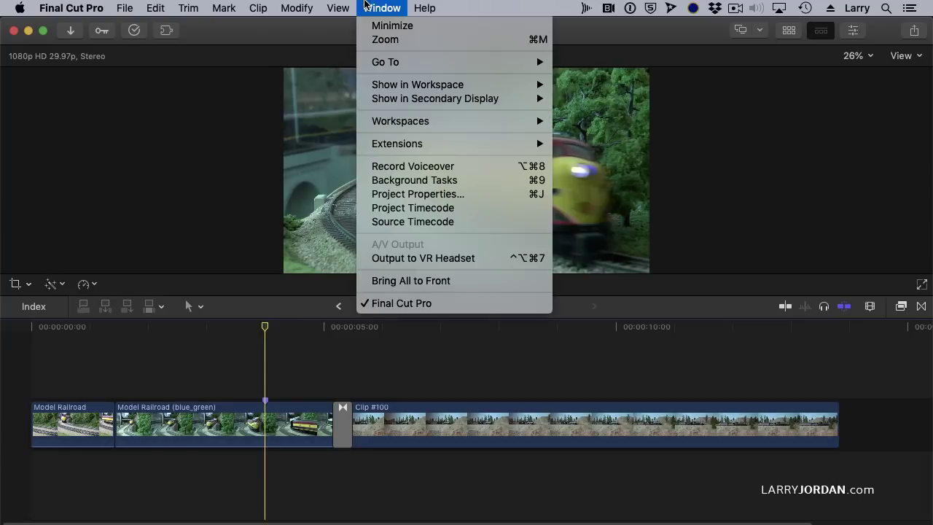
mouse_move(374, 86)
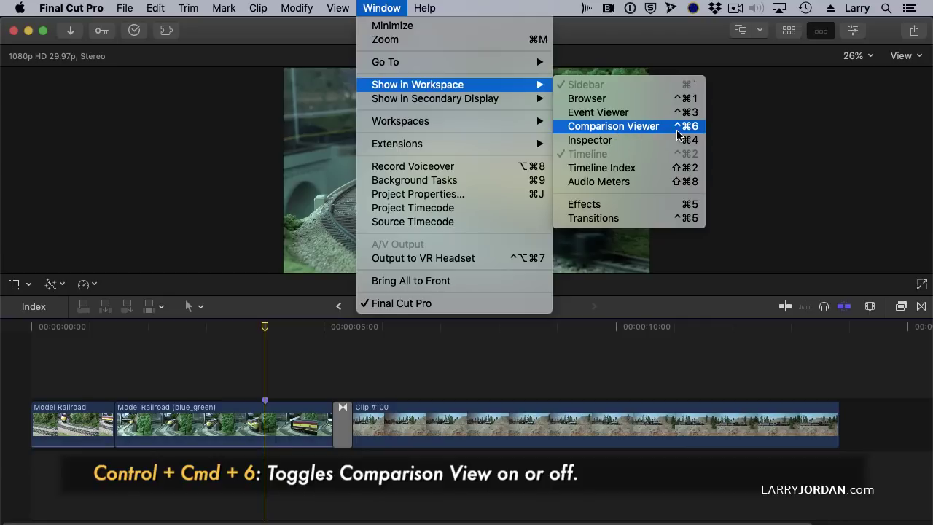
click(641, 127)
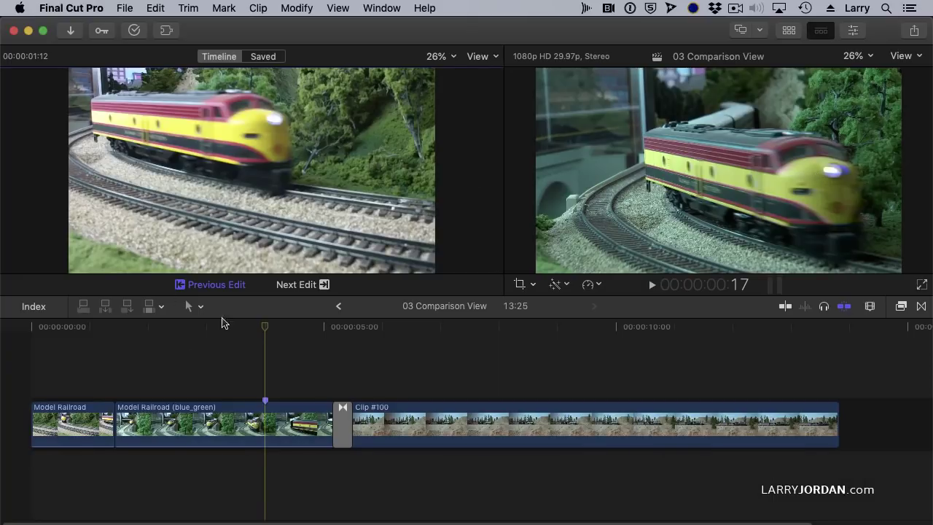
Step the Comparison Viewer to the next edit, then back to the yellow train frame at 00:00:01:12
click(304, 287)
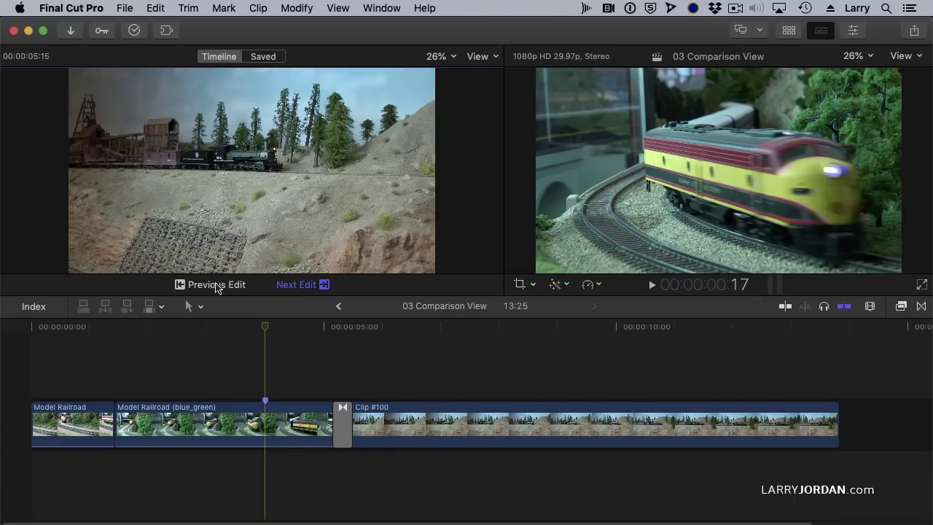
click(217, 285)
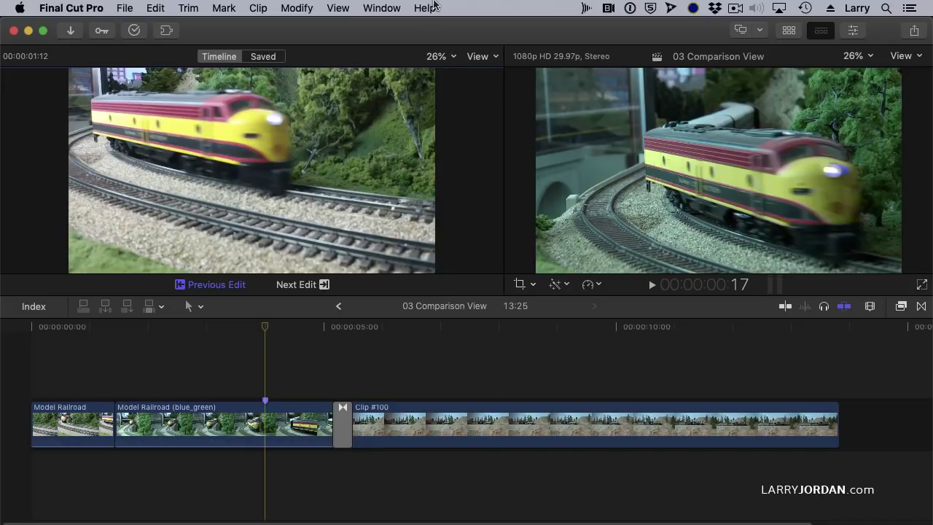
Add luma waveform video scopes to both the Comparison Viewer and the main viewer
click(481, 56)
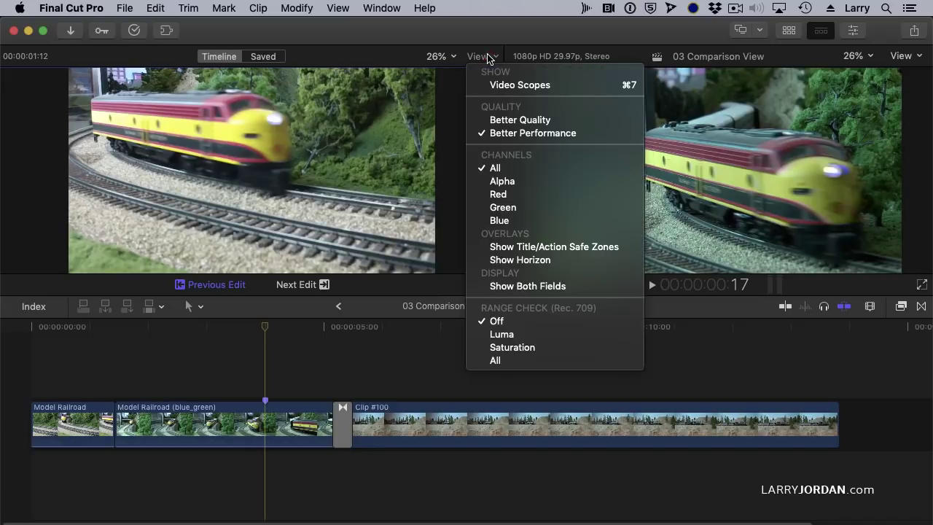
click(566, 86)
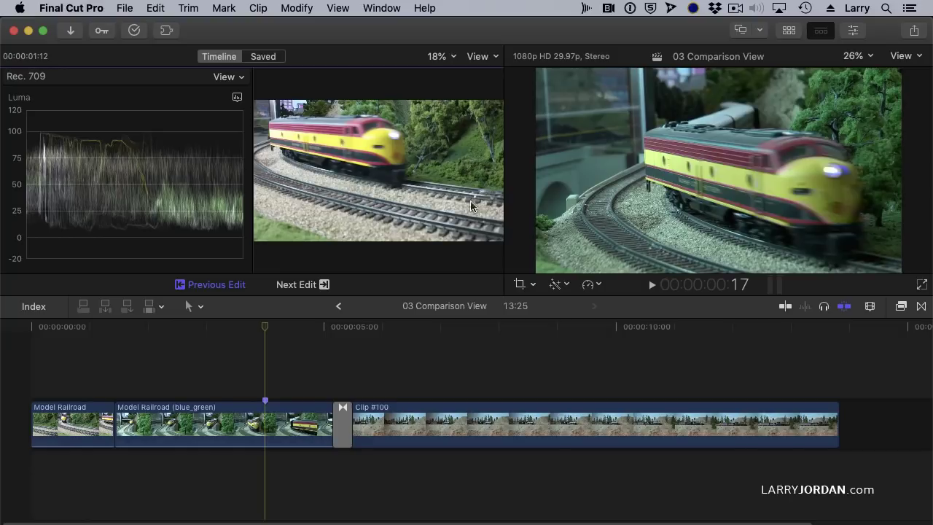
click(347, 8)
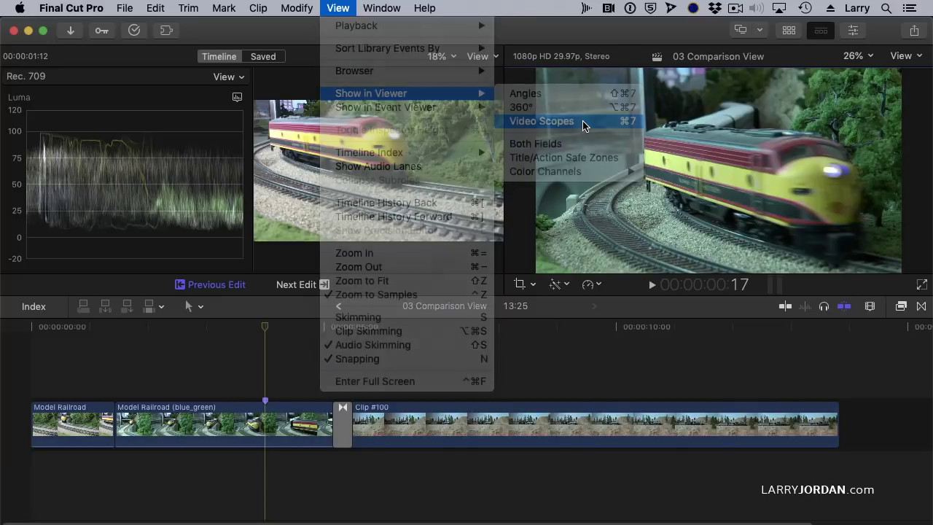
click(584, 124)
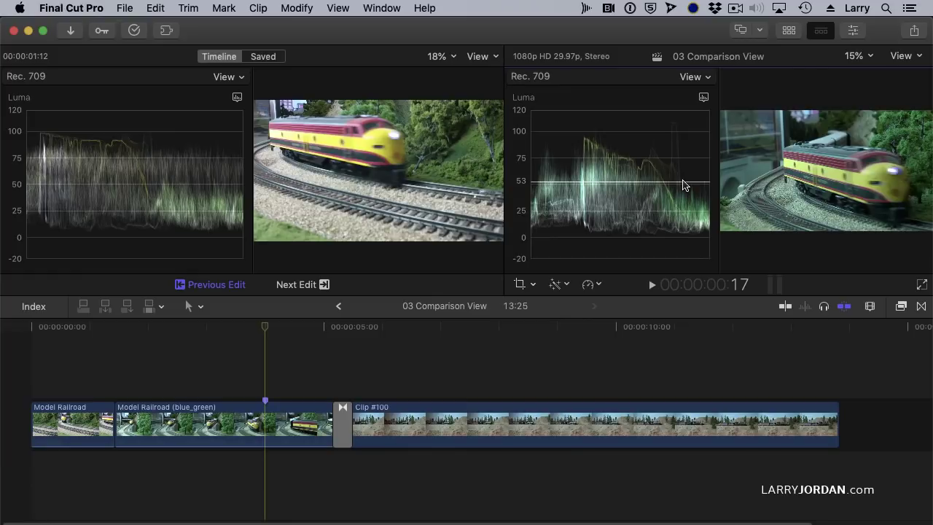
Change both the comparison scope and the main viewer scope to Vectorscope
click(236, 98)
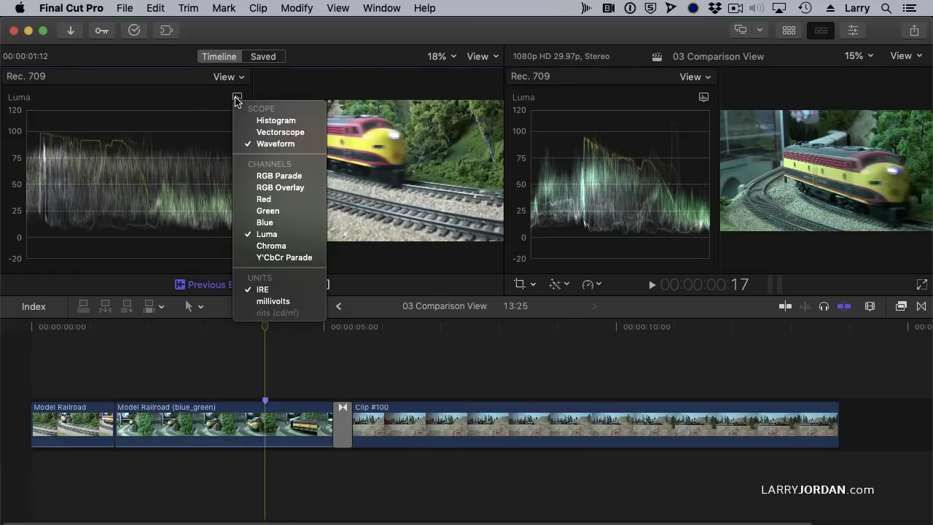
click(302, 132)
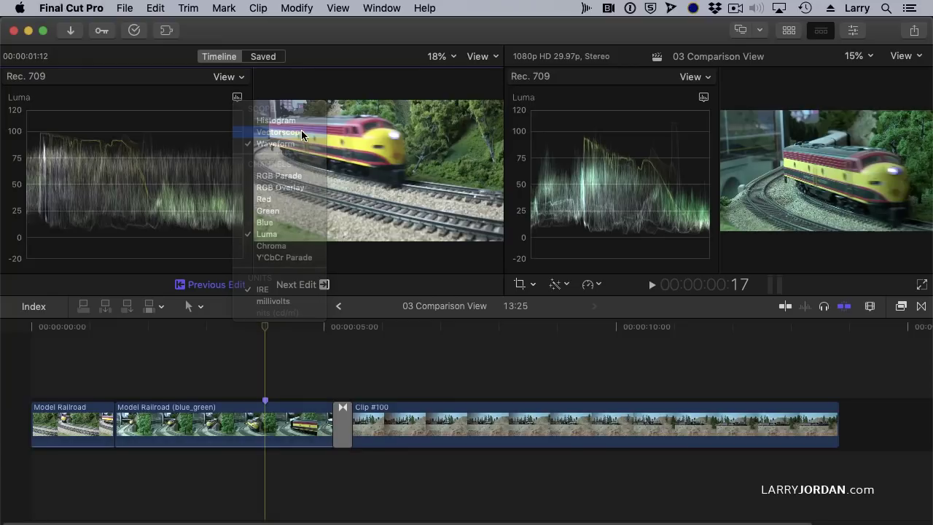
click(703, 98)
click(729, 133)
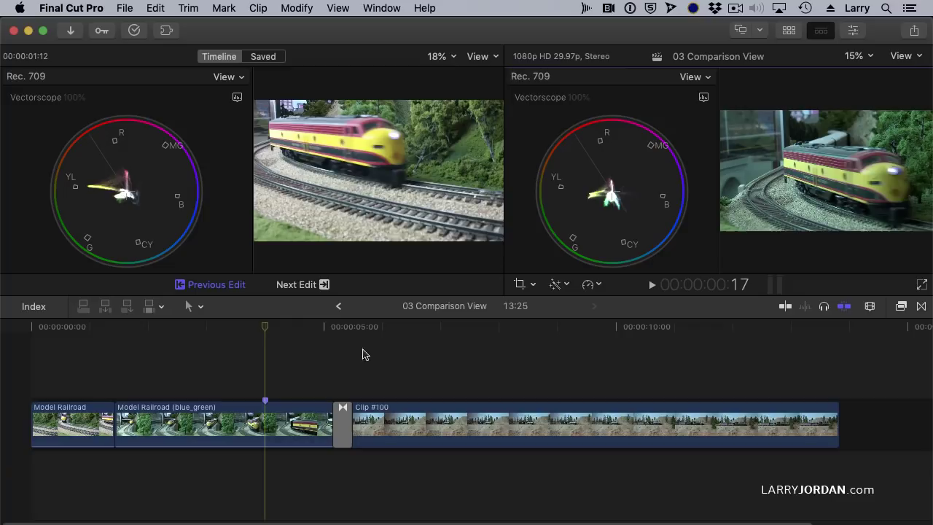
Scrub the playhead to 00:00:04:00 on the blue_green clip while watching the vectorscopes
mouse_move(264, 327)
mouse_down()
mouse_move(231, 327)
mouse_move(319, 328)
mouse_move(246, 335)
mouse_move(271, 336)
mouse_up()
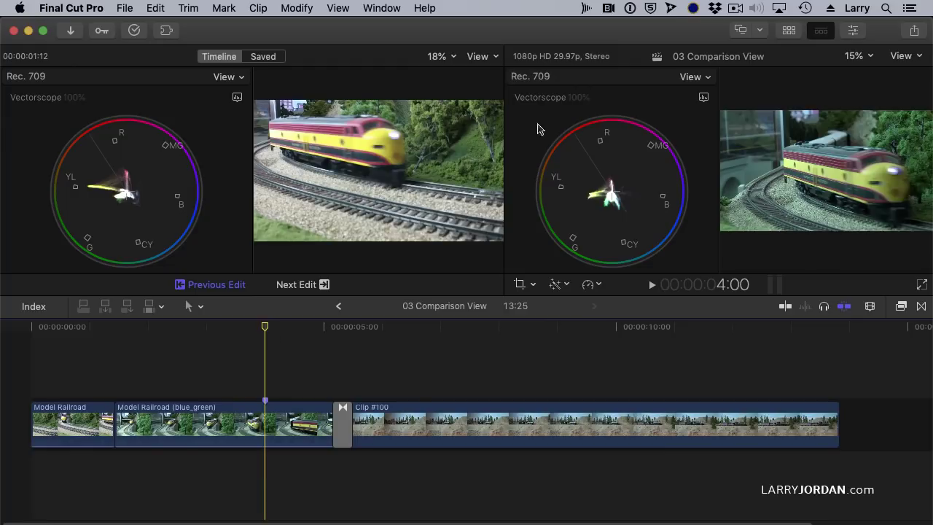
Hide the main viewer scope, show Saved frames, and open the New Features Frame Browser window
key(super+7)
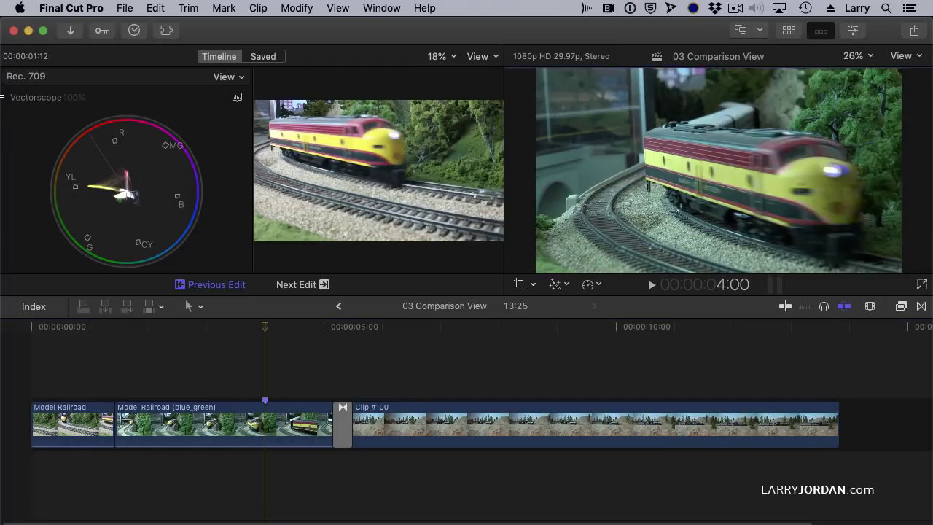
click(266, 56)
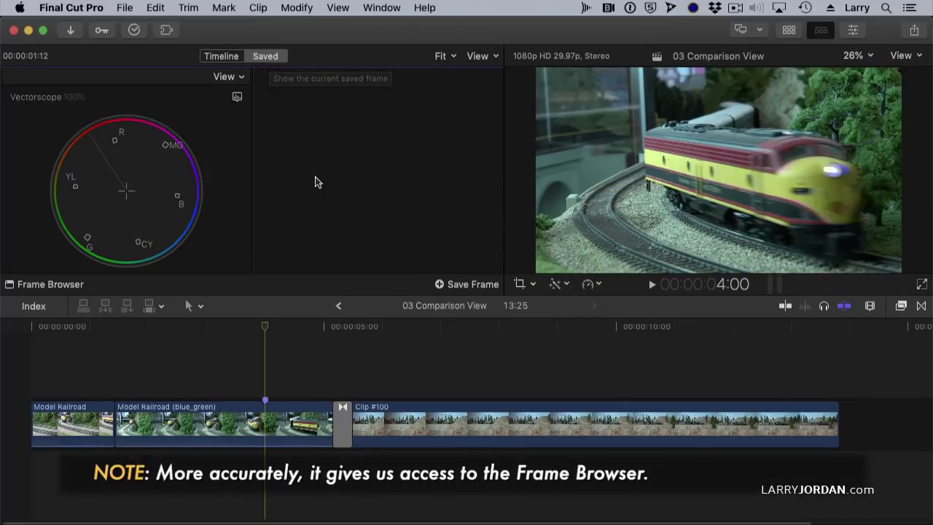
click(31, 287)
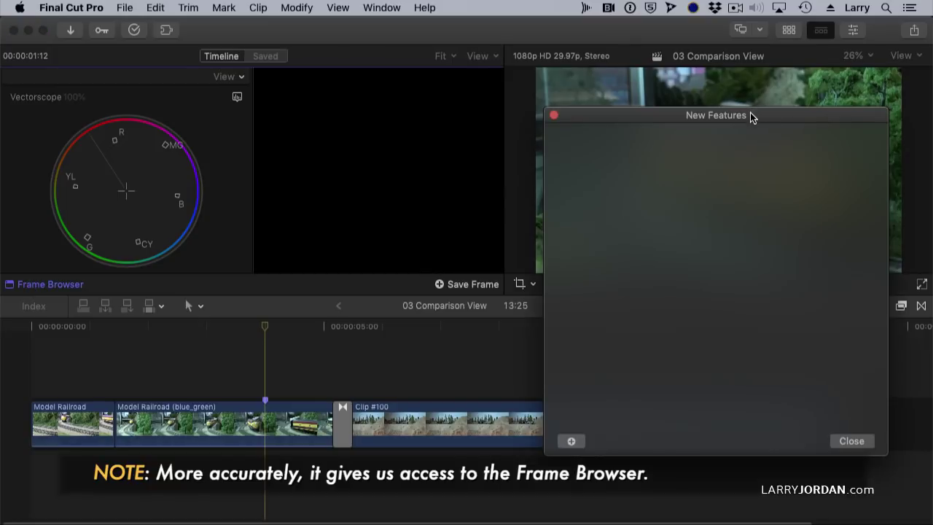
drag(753, 117, 698, 88)
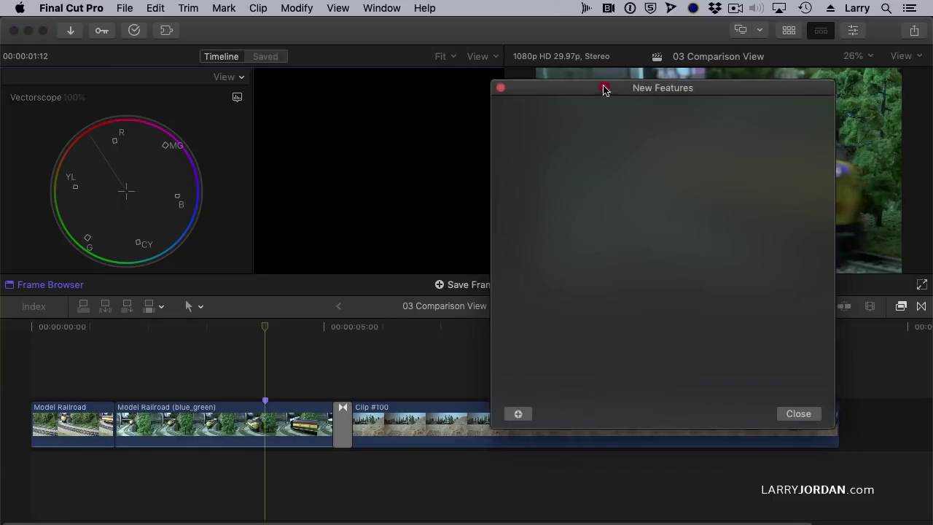
drag(605, 88, 745, 59)
Park the playhead around 00:00:10:08 in Clip #100 and save that frame to the Frame Browser
click(508, 319)
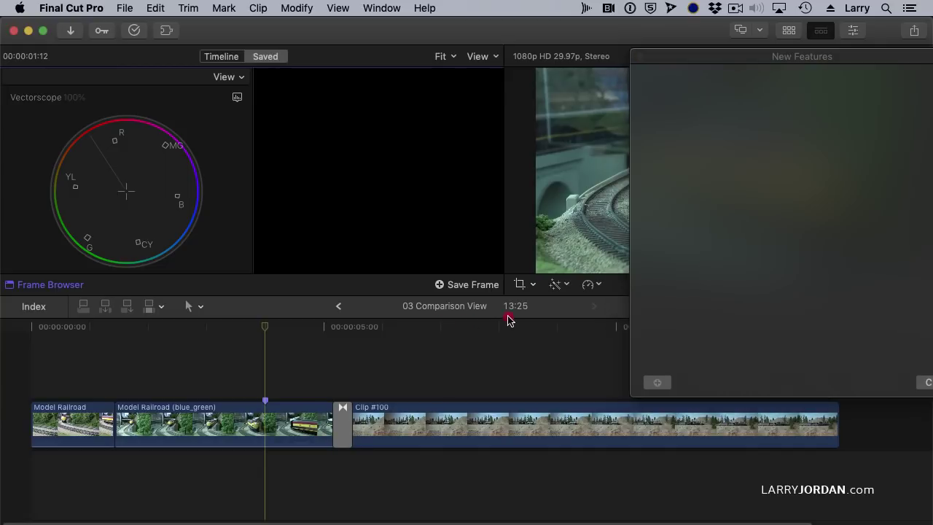
mouse_move(524, 324)
mouse_down()
mouse_move(563, 326)
mouse_move(507, 327)
mouse_up()
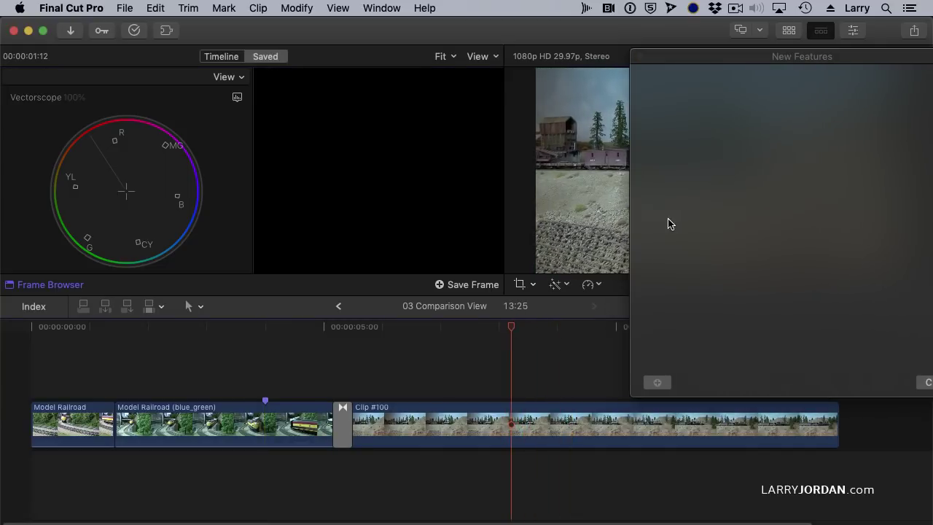
drag(836, 67, 265, 81)
click(512, 329)
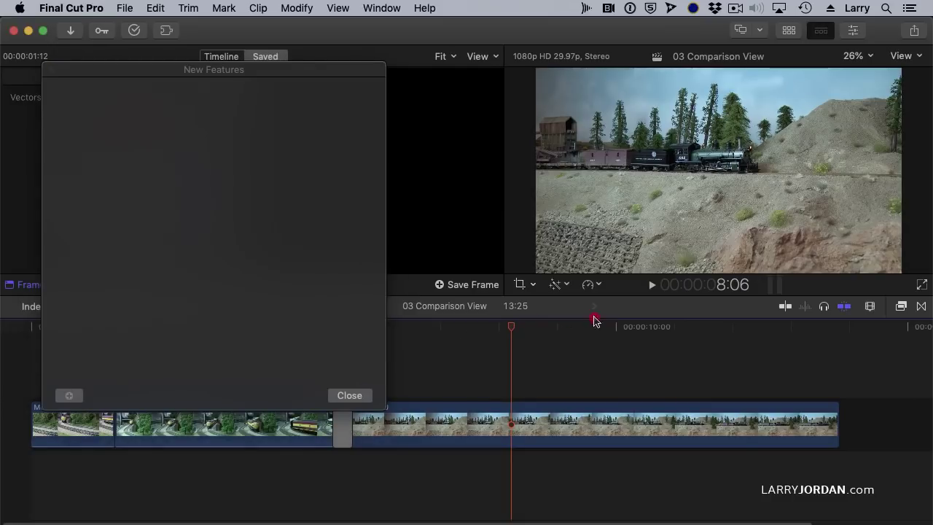
drag(510, 328, 633, 333)
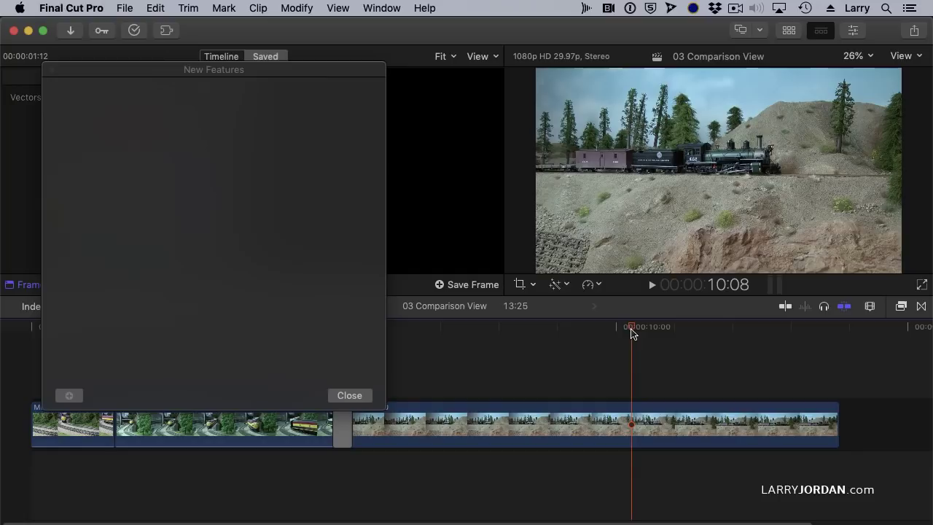
click(300, 326)
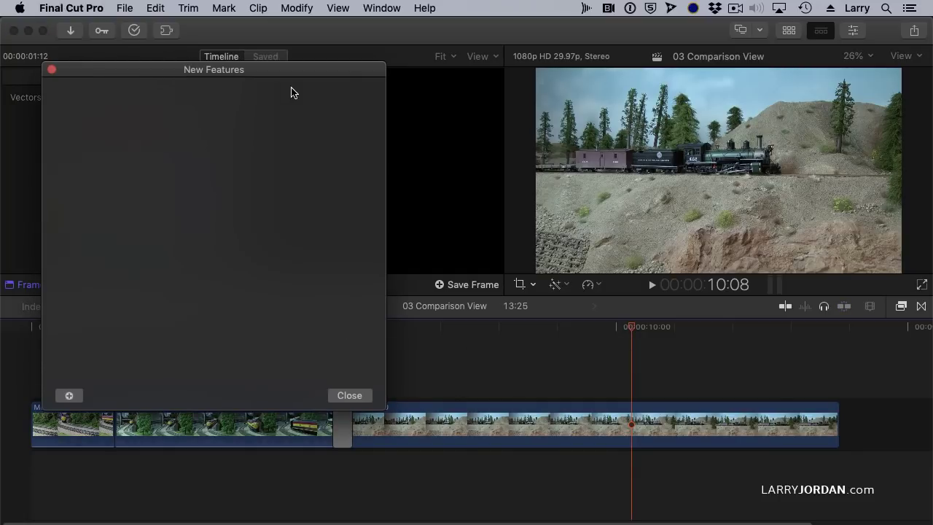
click(69, 395)
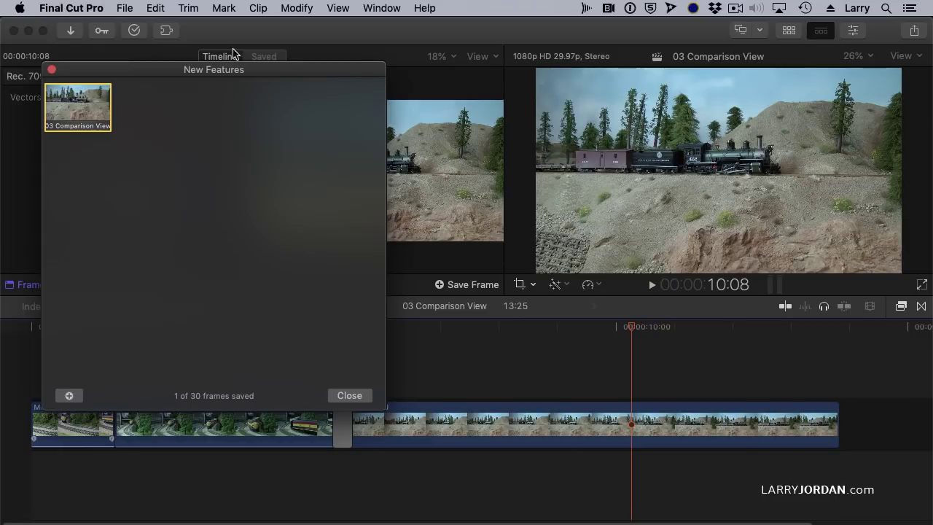
drag(224, 68, 740, 43)
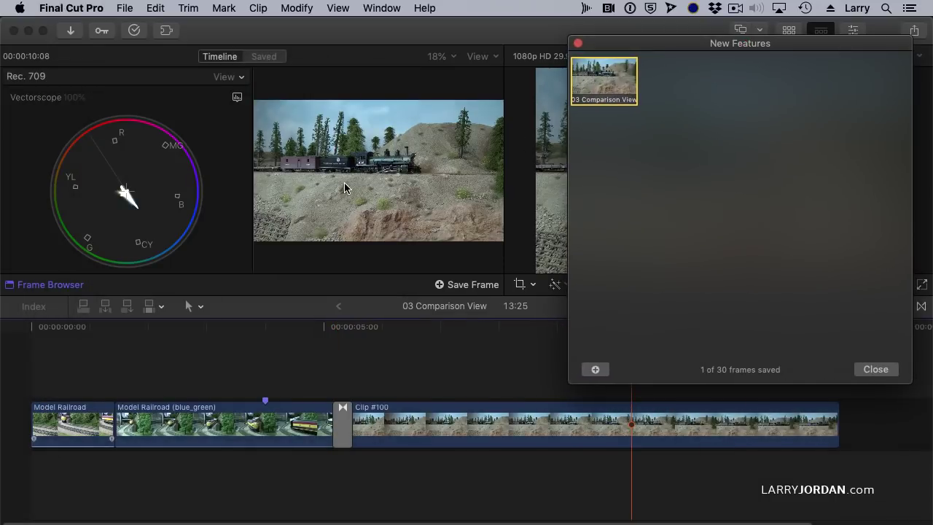
Move the playhead back into the train shot at about 00:00:01:13
click(64, 328)
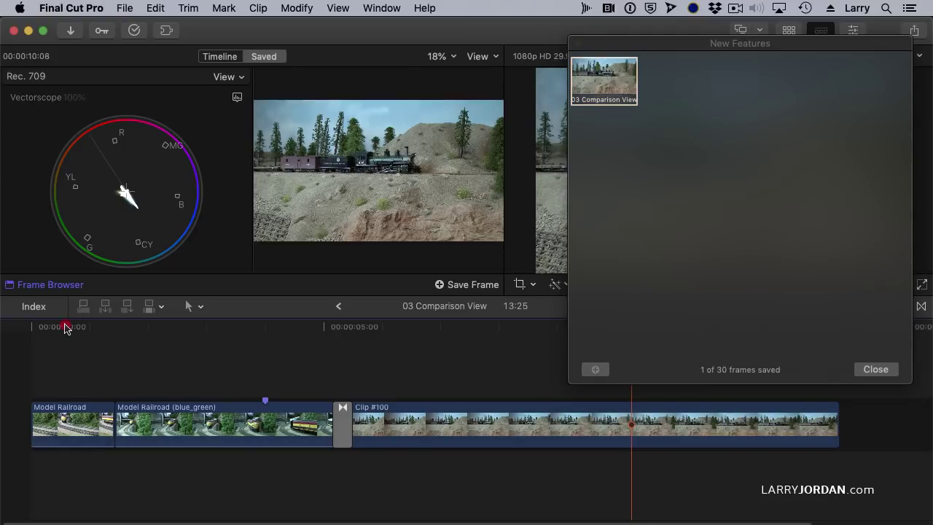
drag(65, 327, 83, 328)
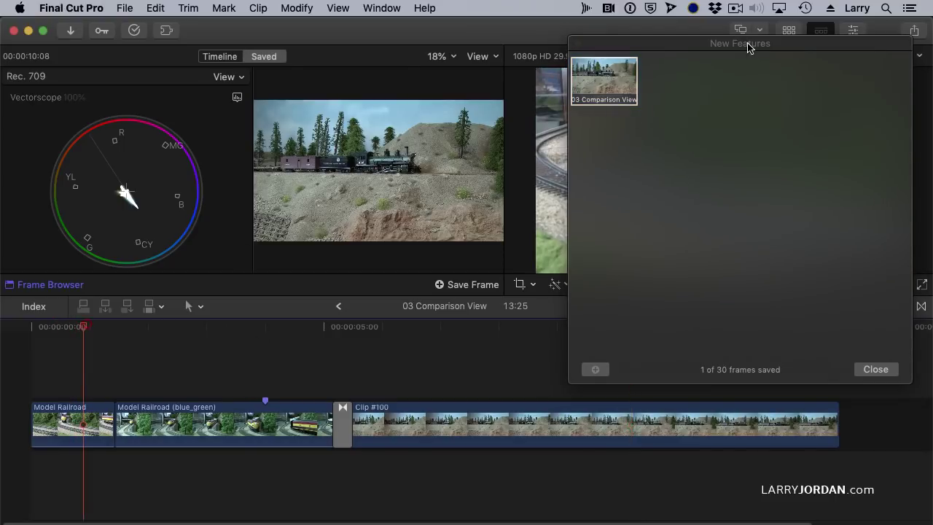
drag(749, 47, 291, 56)
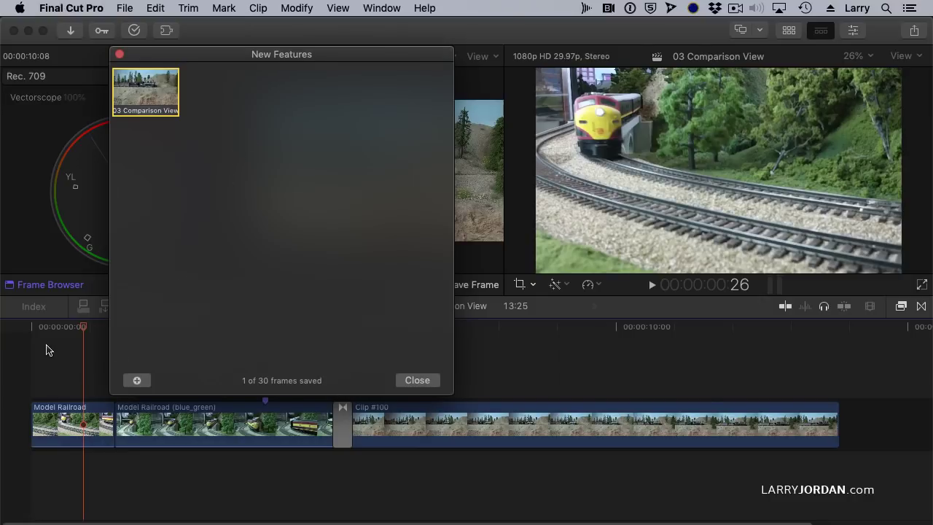
click(85, 330)
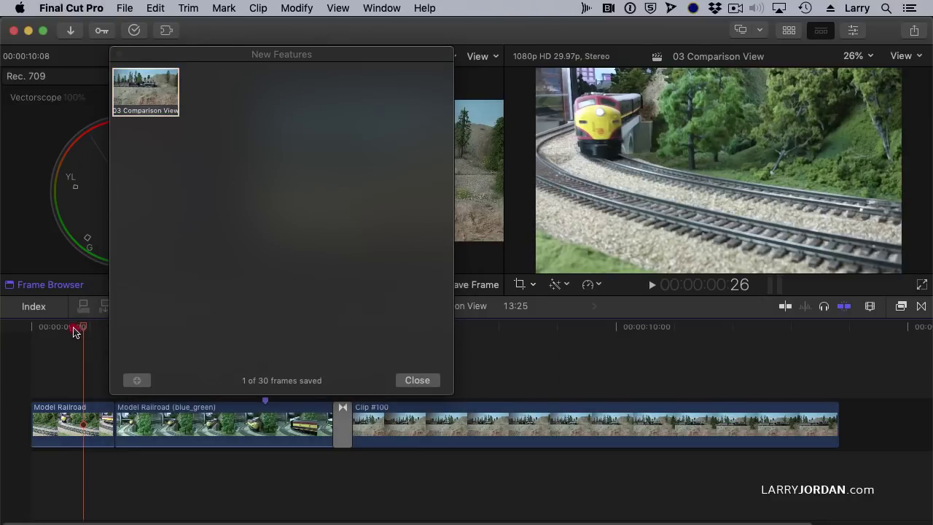
drag(83, 329, 114, 328)
drag(299, 57, 410, 52)
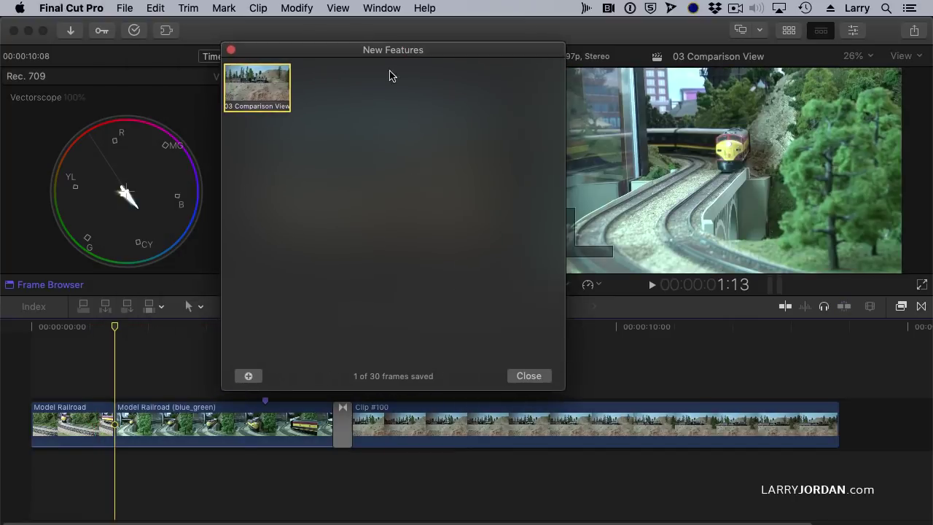
Lengthen the first Model Railroad clip and park on the locomotive at 00:00:01:17 for the saved still
click(139, 417)
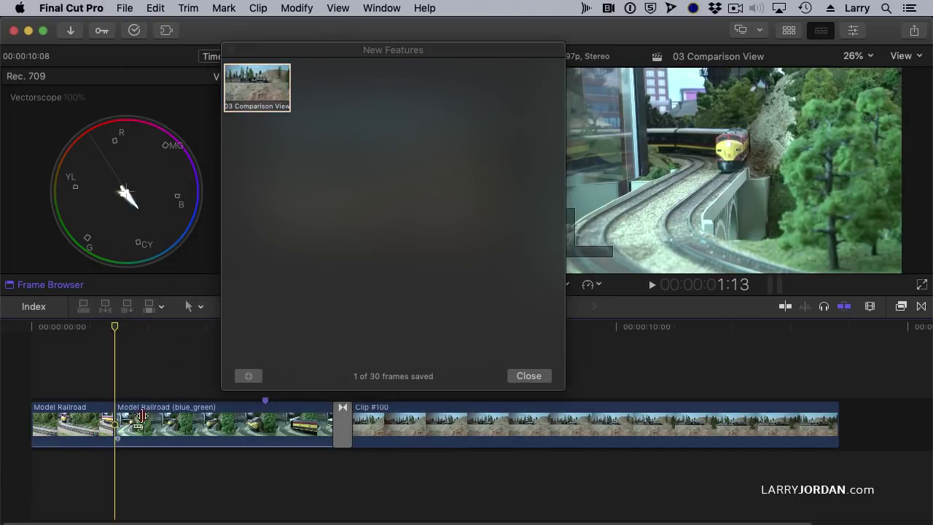
drag(135, 417, 180, 413)
drag(114, 327, 125, 328)
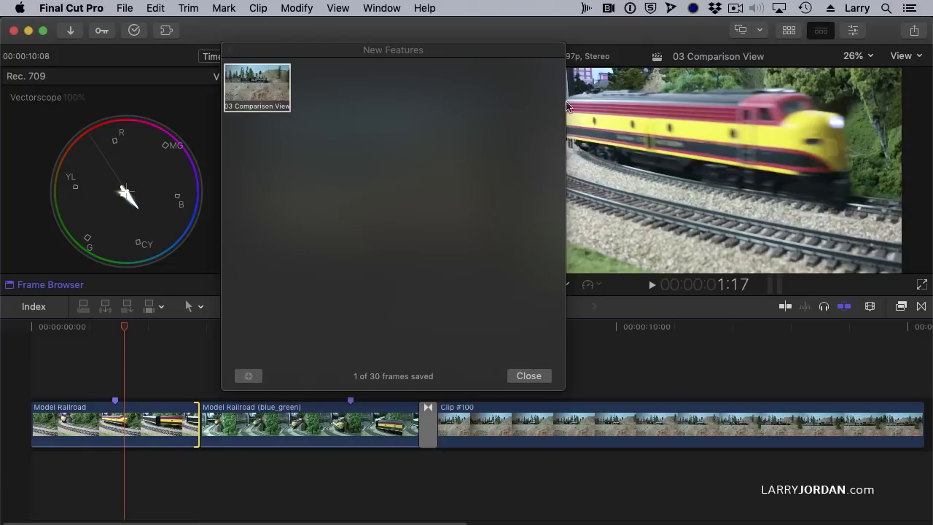
click(248, 376)
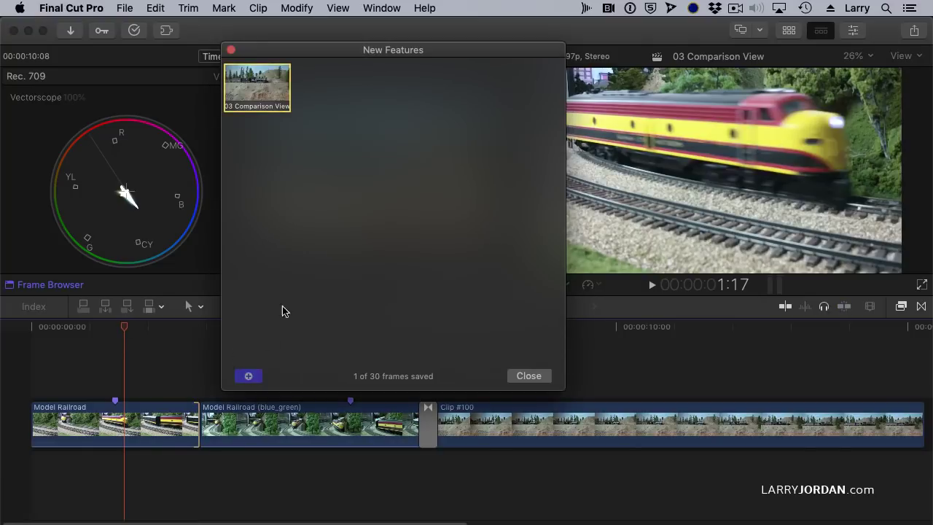
drag(409, 57, 599, 67)
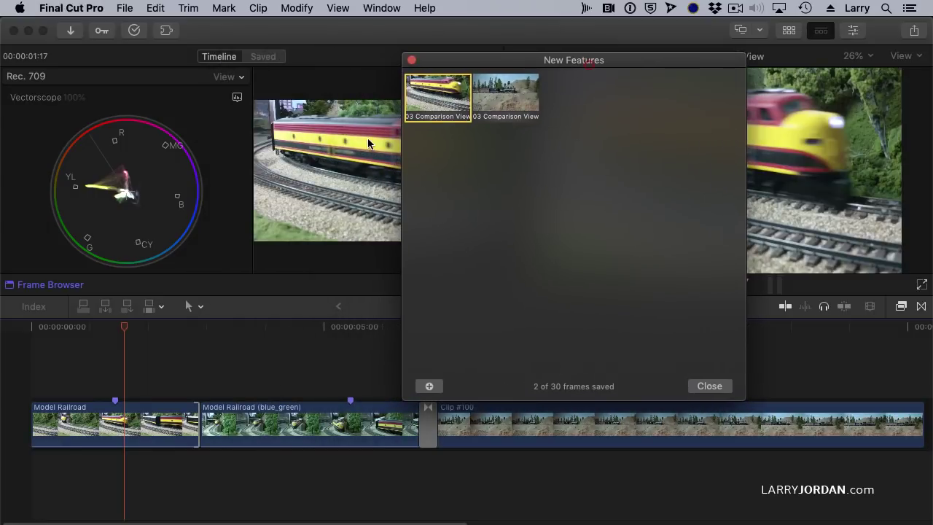
Show the media browser, select the glowing Glass clip, and save two of its stills as reference frames
click(156, 368)
key(ctrl+super+1)
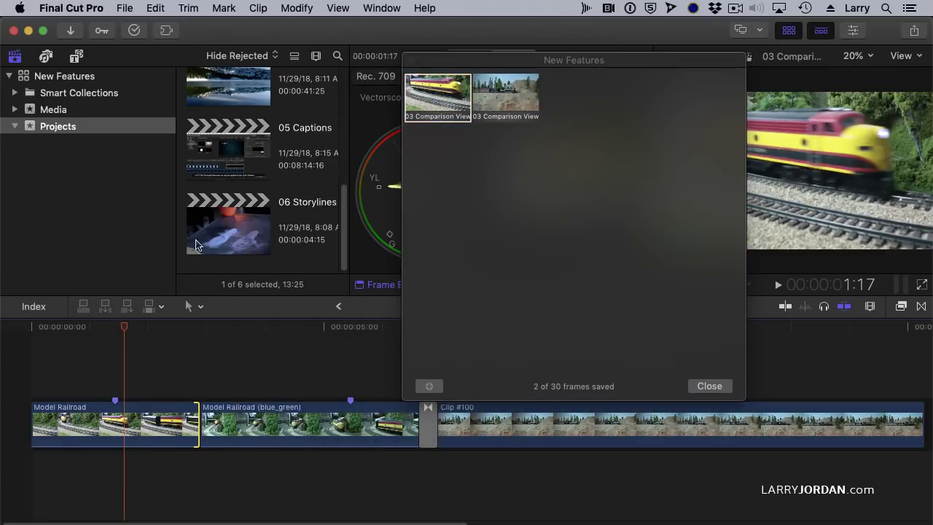
scroll(253, 229, up, 3)
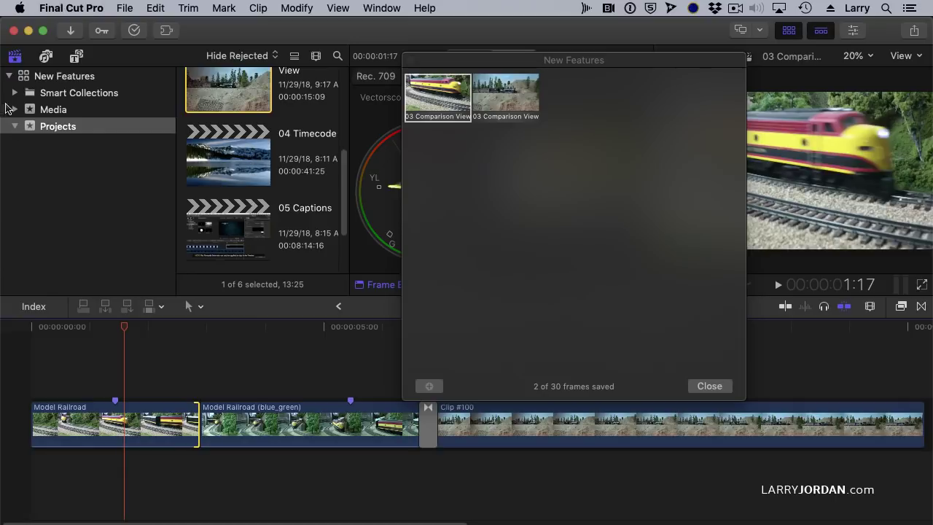
click(53, 110)
scroll(292, 167, up, 5)
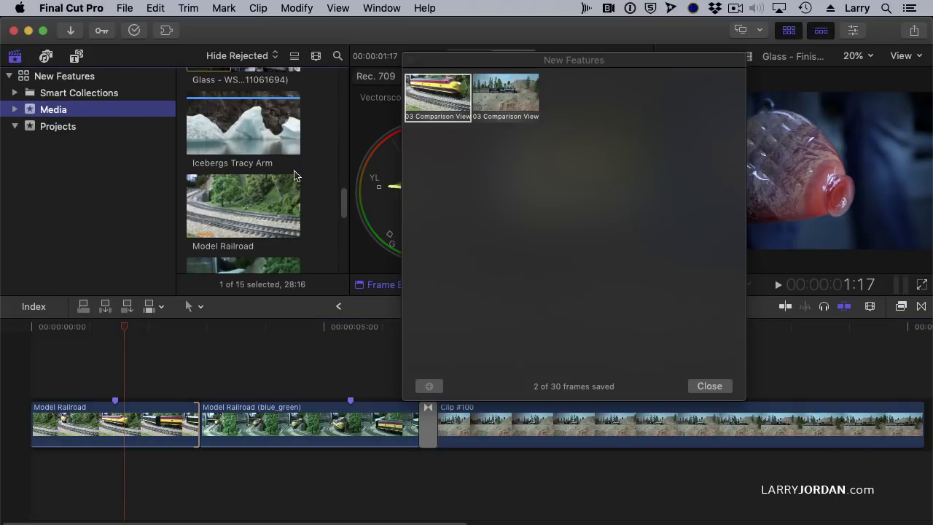
scroll(295, 175, up, 1)
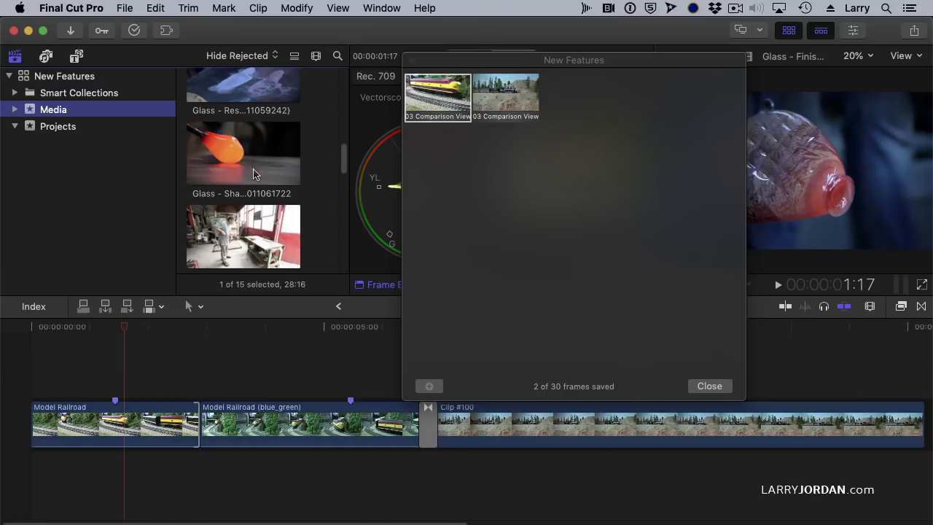
click(231, 170)
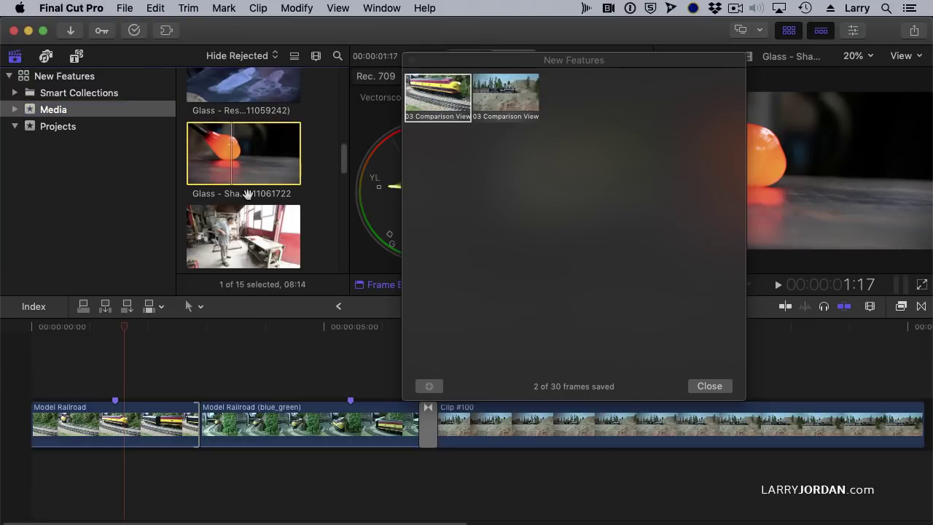
click(258, 165)
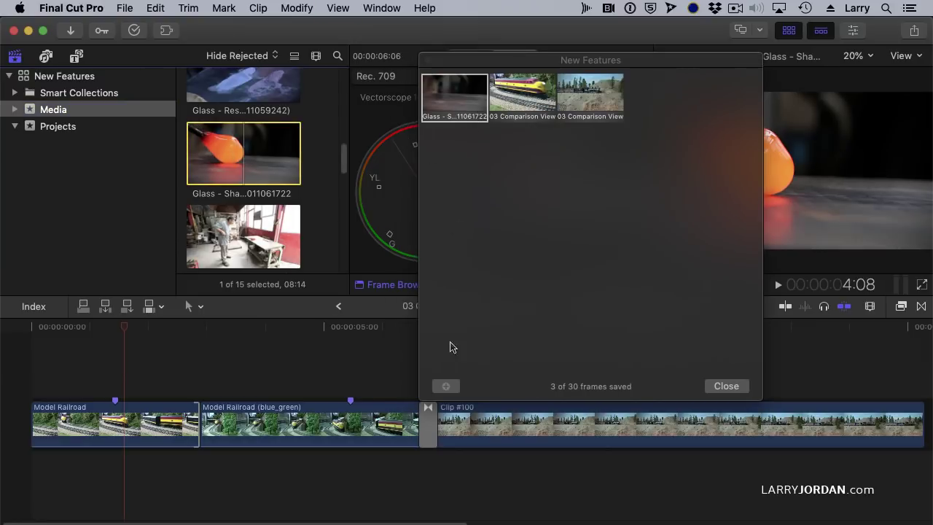
click(447, 386)
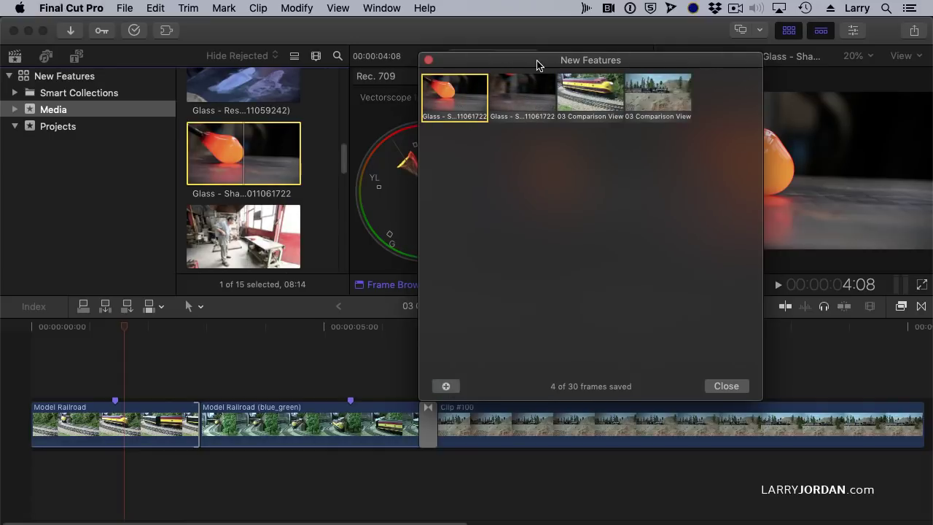
Preview the train and glass saved stills in the Comparison Viewer, then hide the browser with Control-Cmd-1
drag(535, 63, 154, 179)
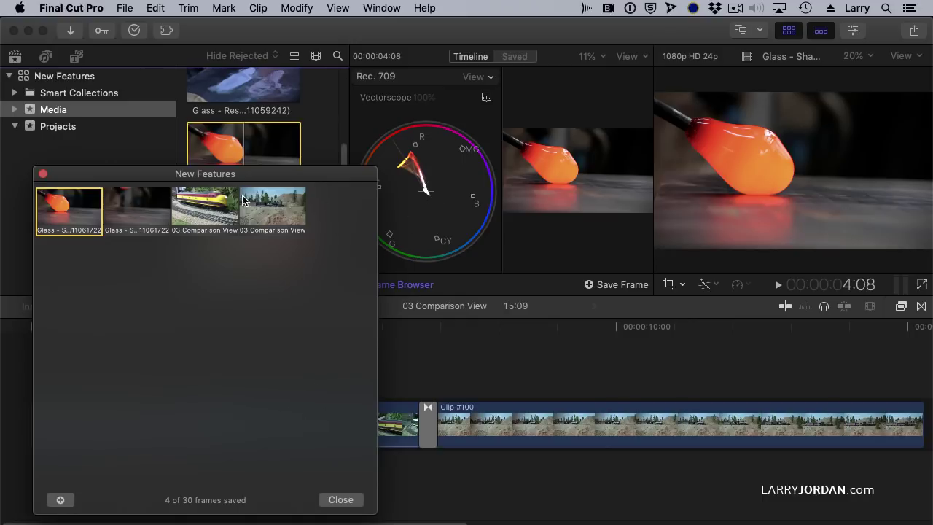
click(184, 206)
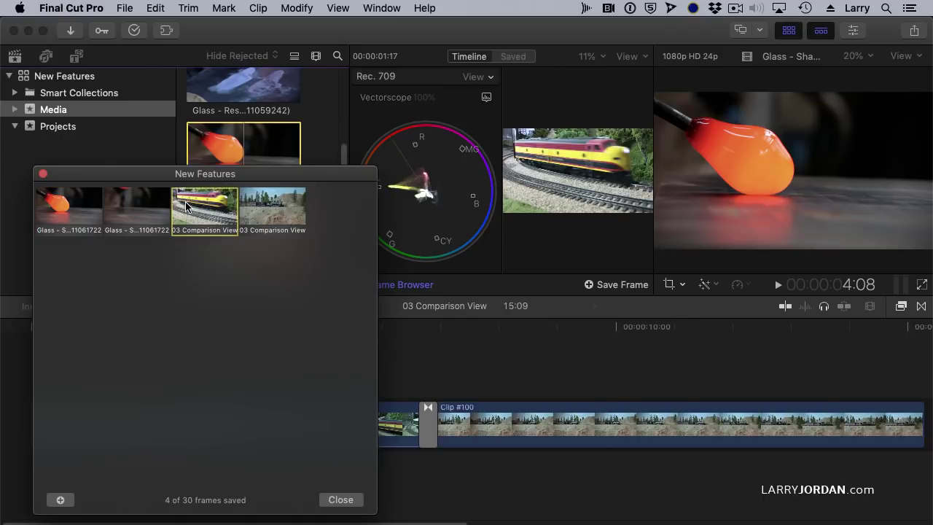
click(280, 208)
click(191, 208)
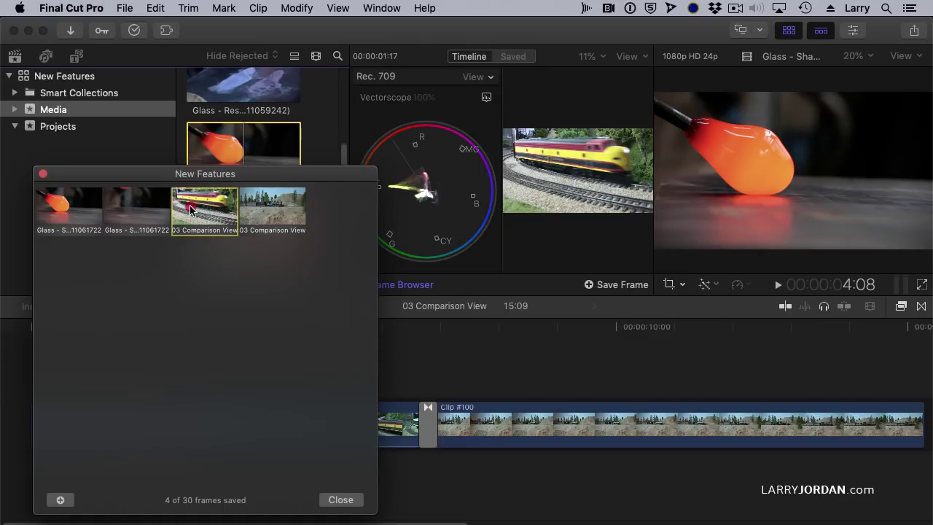
click(106, 210)
click(97, 210)
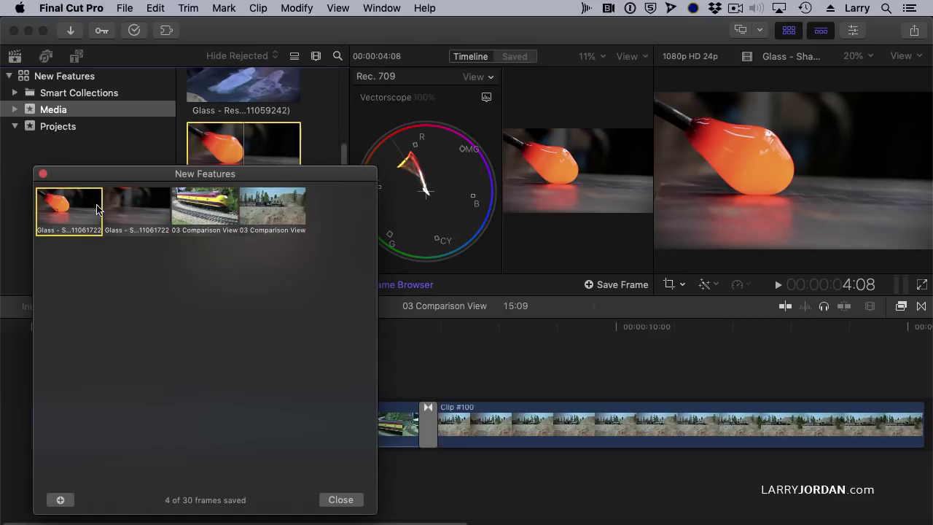
drag(139, 175, 513, 174)
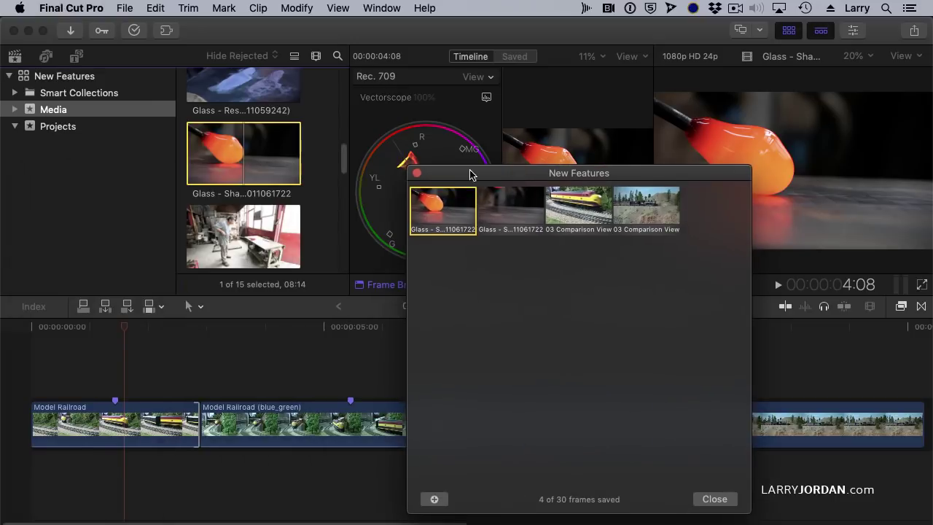
key(ctrl+super+1)
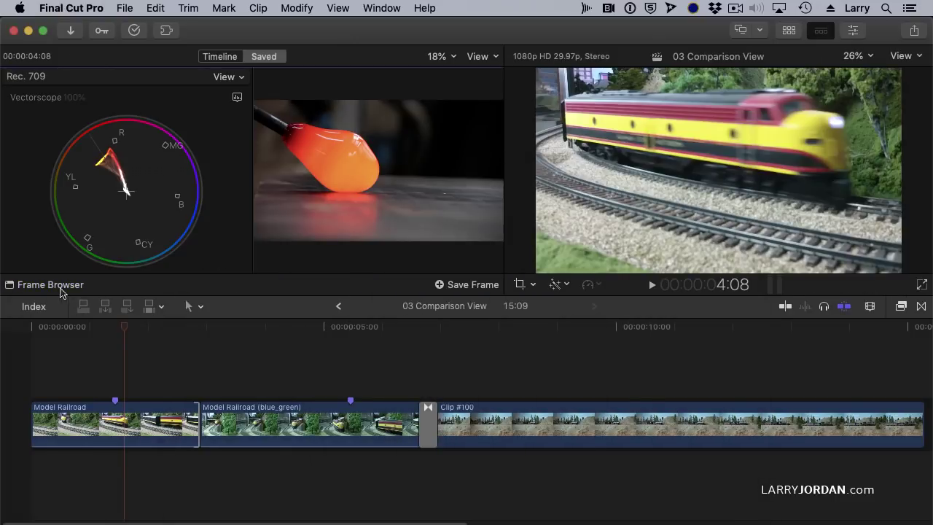
click(62, 287)
click(63, 286)
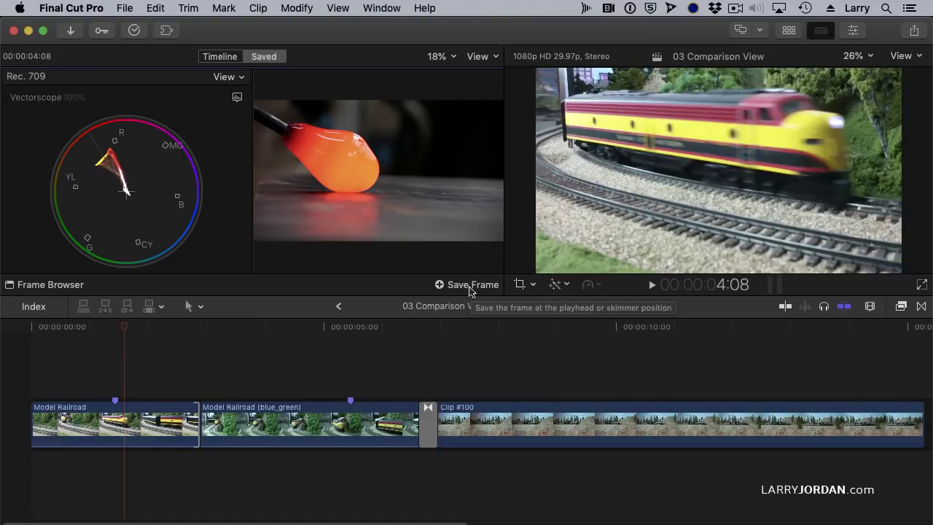
click(495, 58)
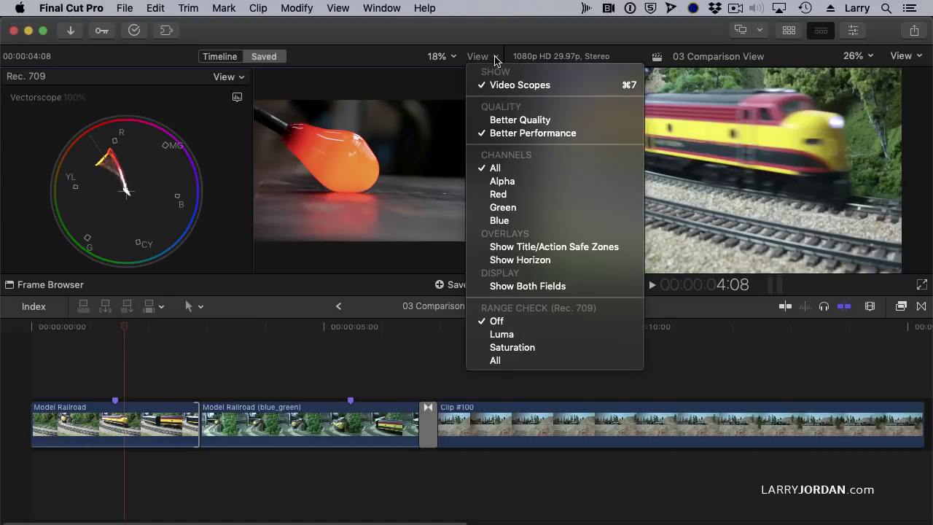
click(492, 85)
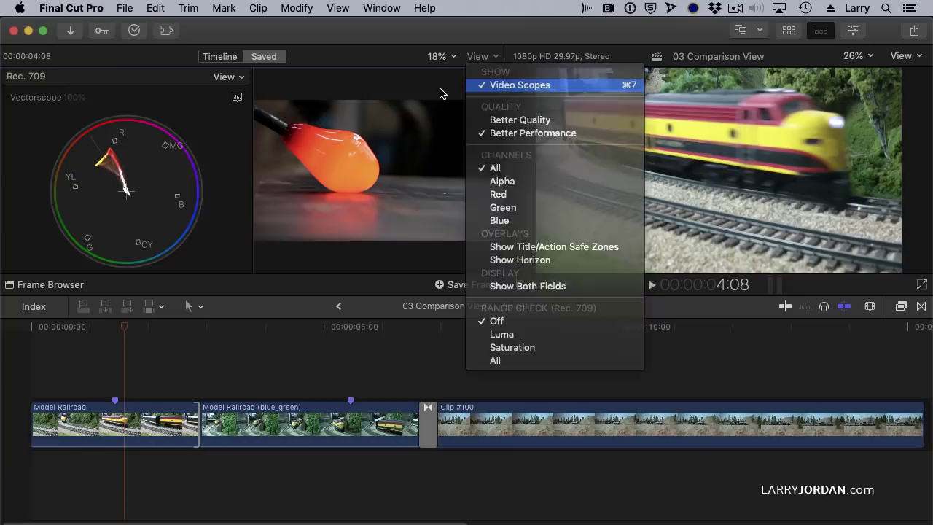
click(479, 58)
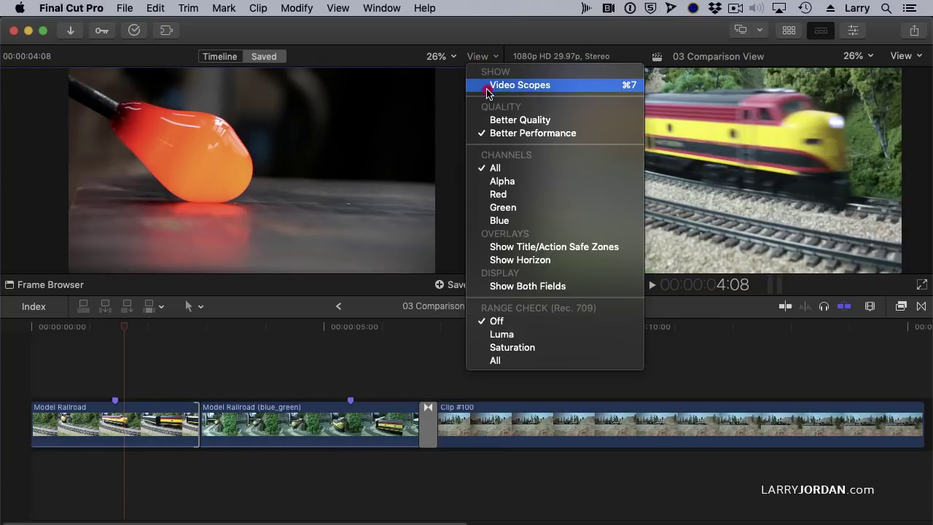
click(487, 85)
click(479, 58)
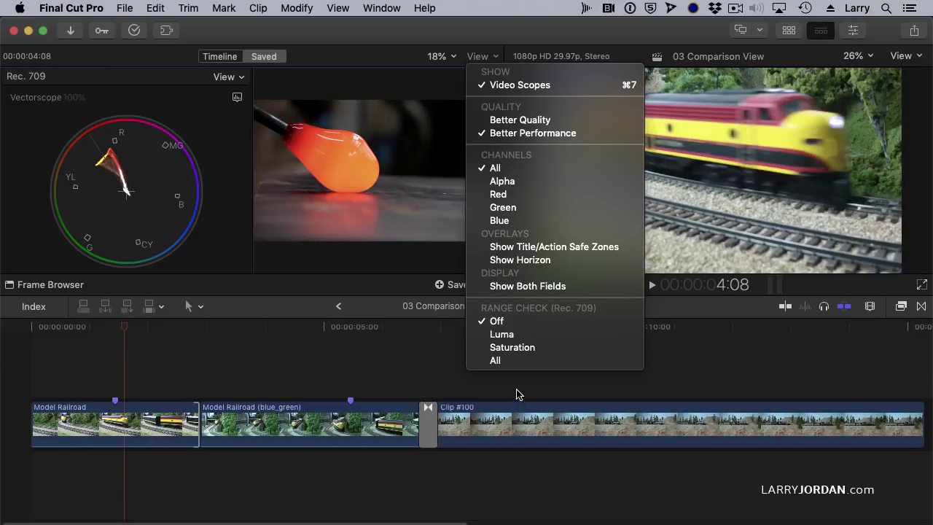
click(447, 156)
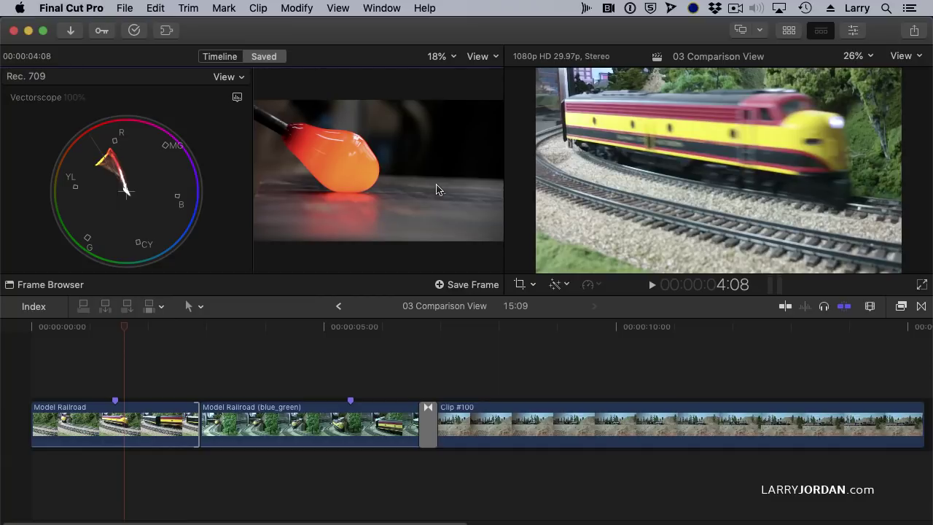
Remove the Comparison Viewer via Window > Show in Workspace and reshow the media browser with Control-Cmd-1
click(387, 10)
mouse_move(458, 89)
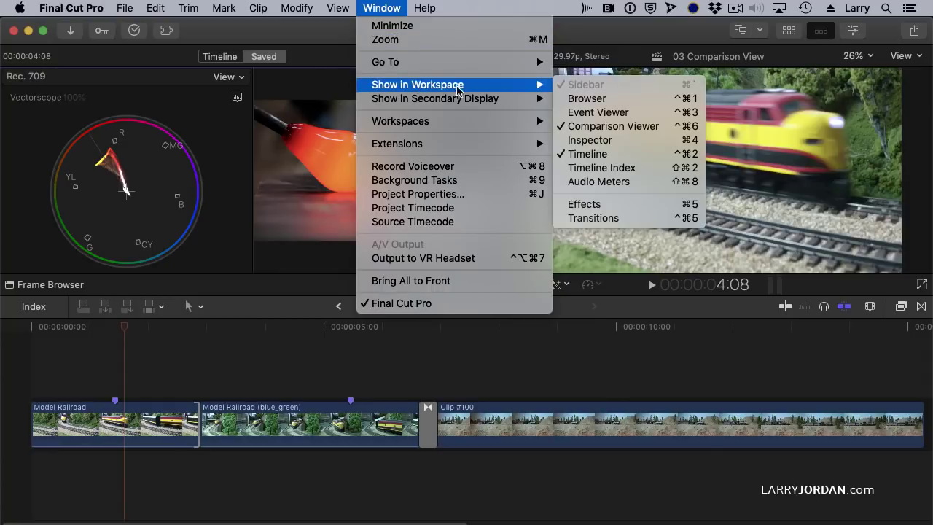
click(598, 127)
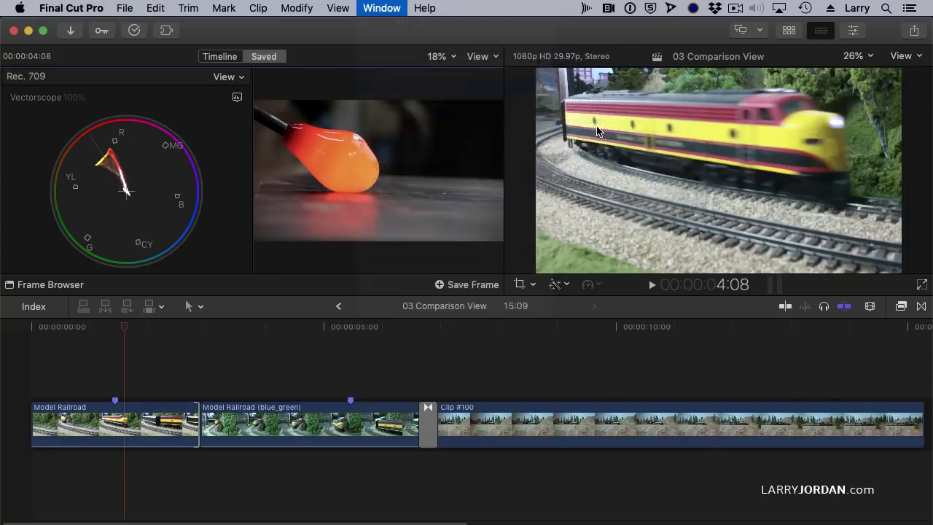
key(ctrl+super+1)
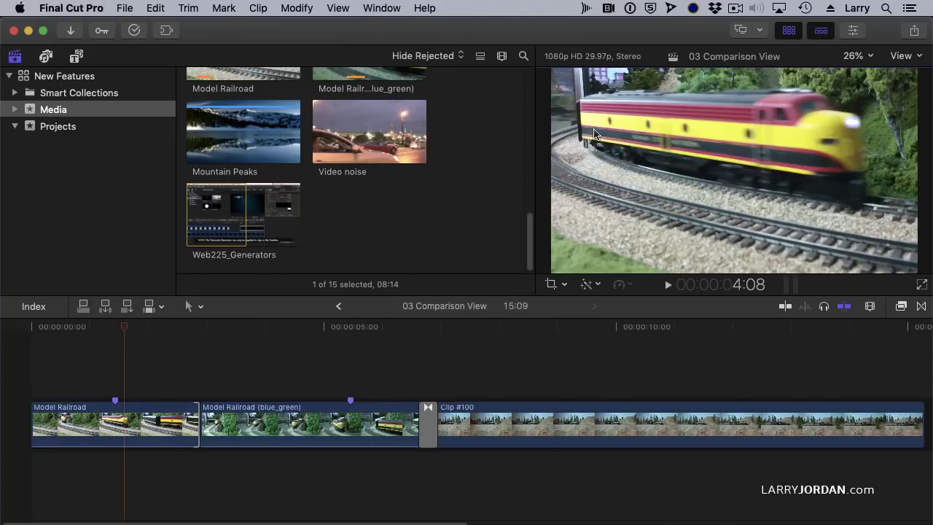